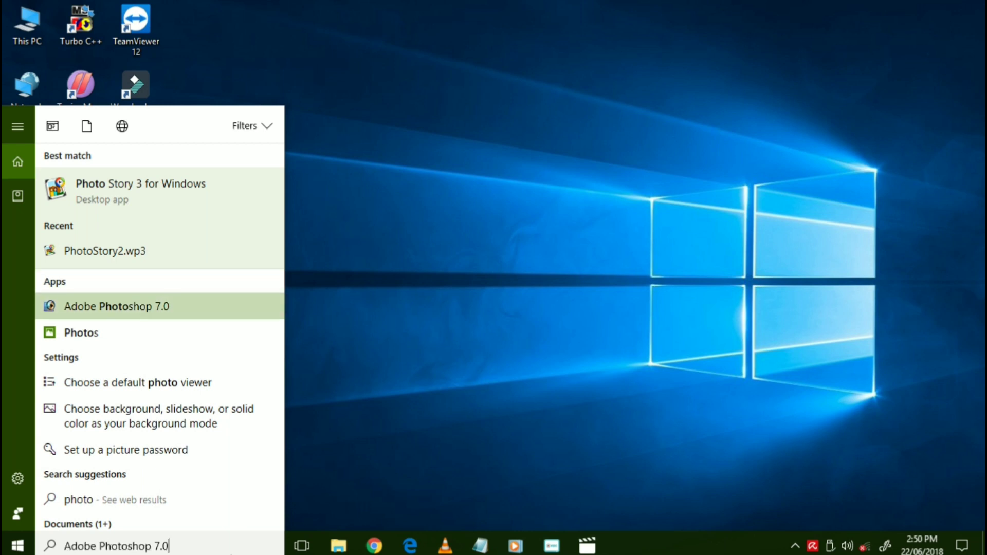
- Launch Adobe Photoshop 7.0 and bring up the dialog for opening an image file
key(Return)
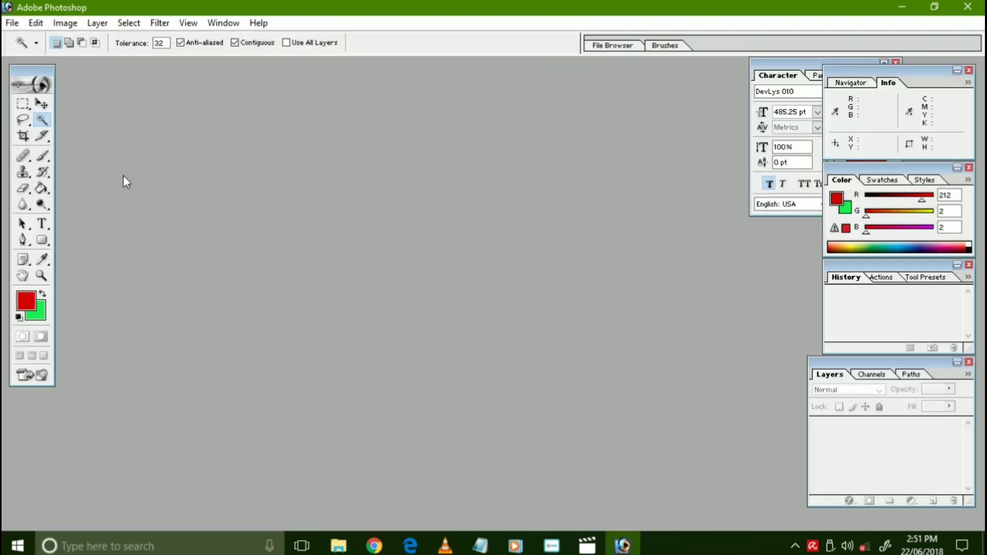
double_click(126, 183)
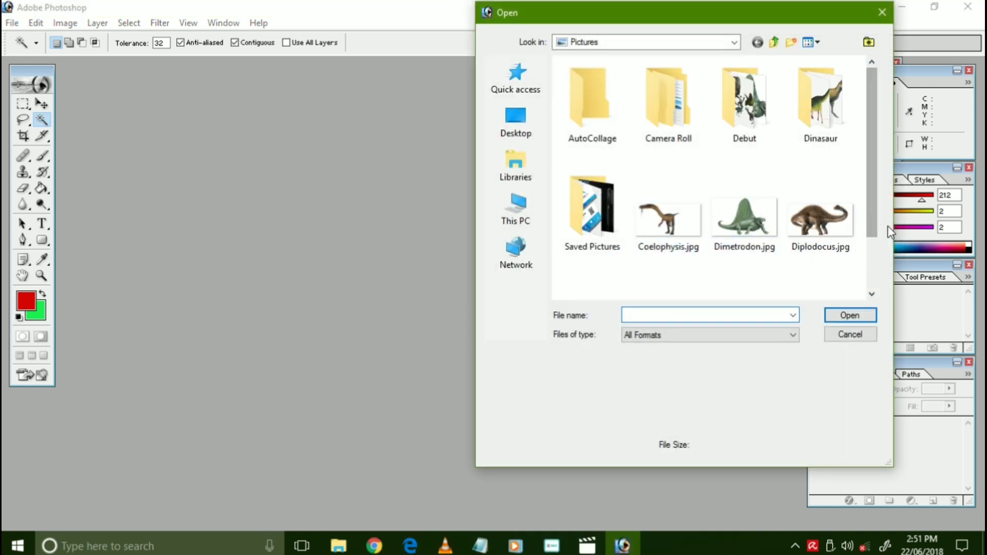
- Switch to File Explorer and view Tyrannosaurus.jpg from the Pictures folder in the photo viewer
click(337, 548)
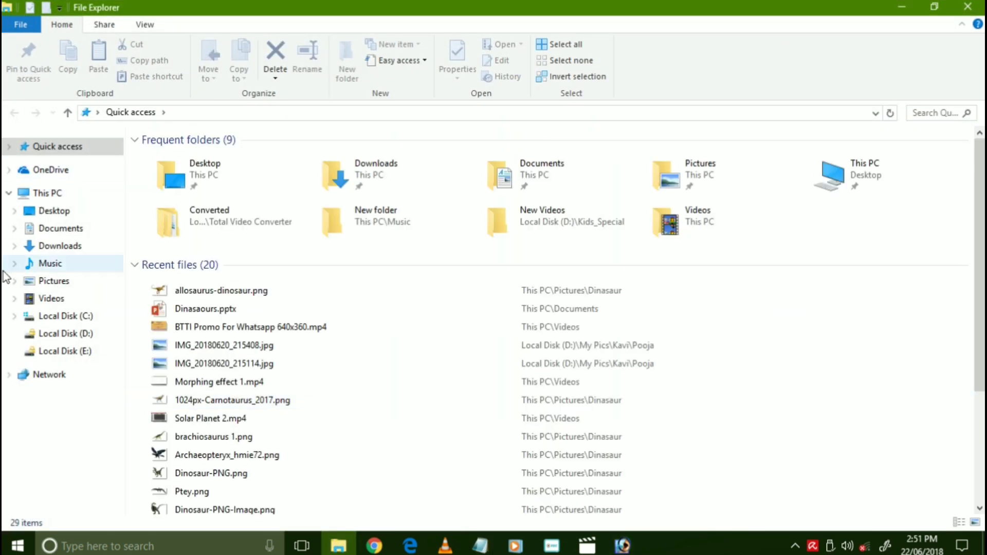
click(67, 288)
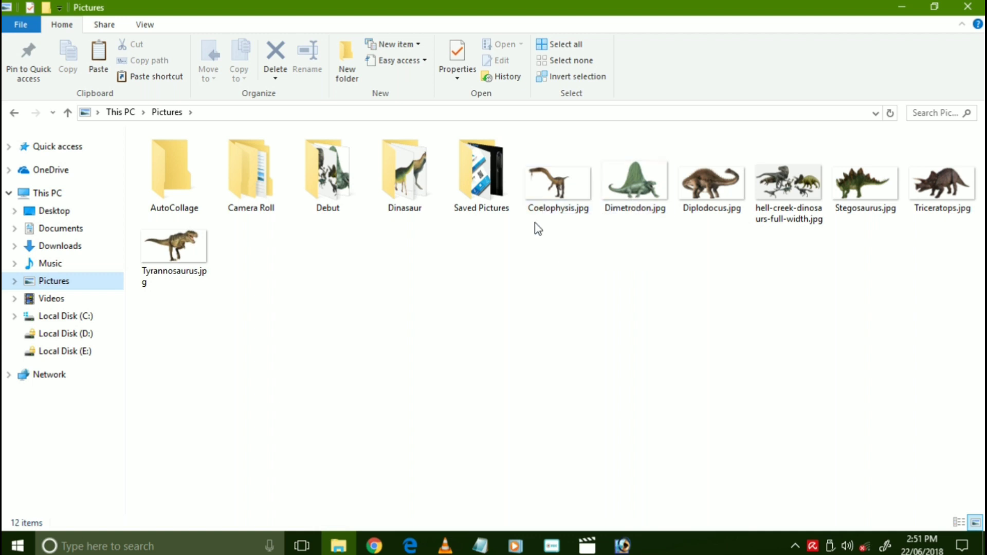
click(191, 252)
double_click(192, 252)
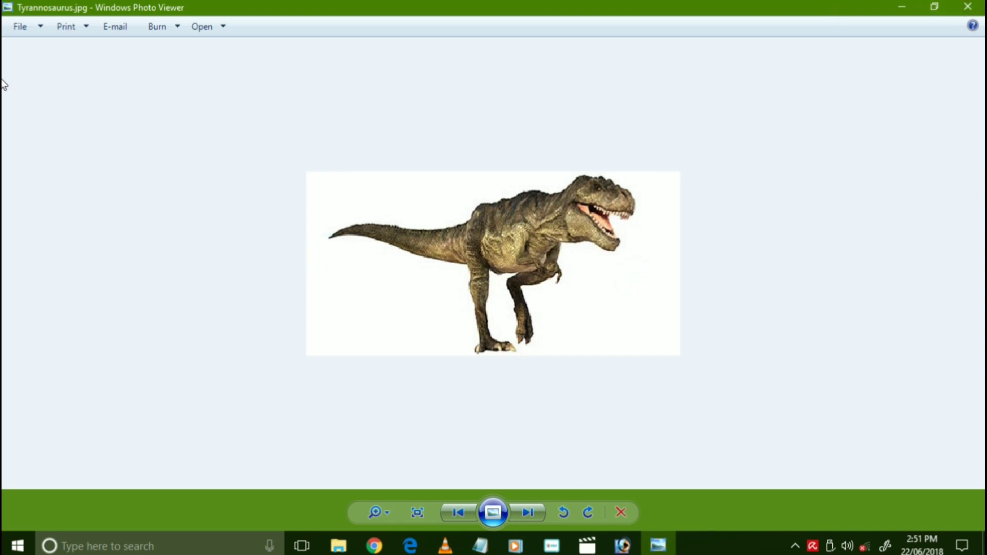
- Return to Adobe Photoshop and open Tyrannosaurus.jpg from the Pictures folder
click(623, 546)
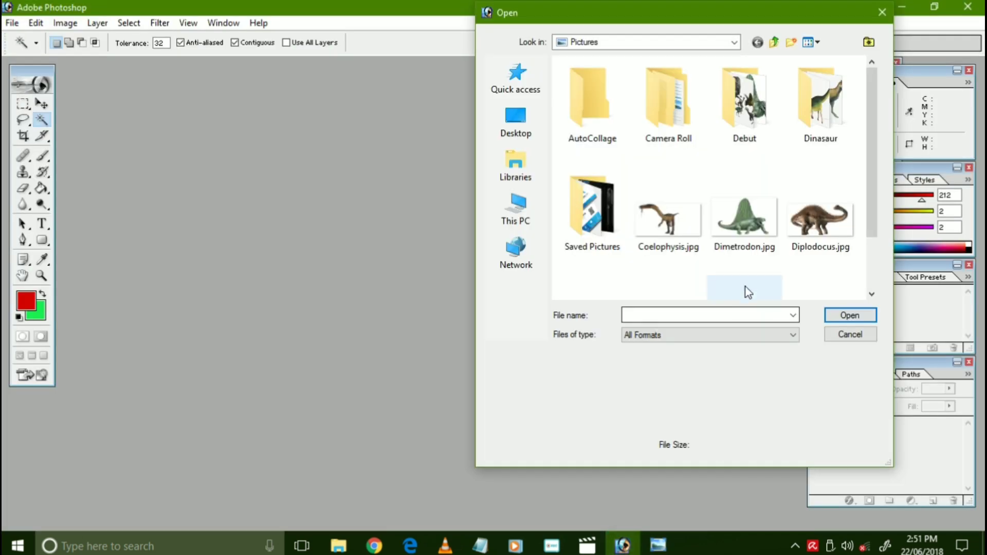
scroll(746, 278, down, 2)
click(800, 263)
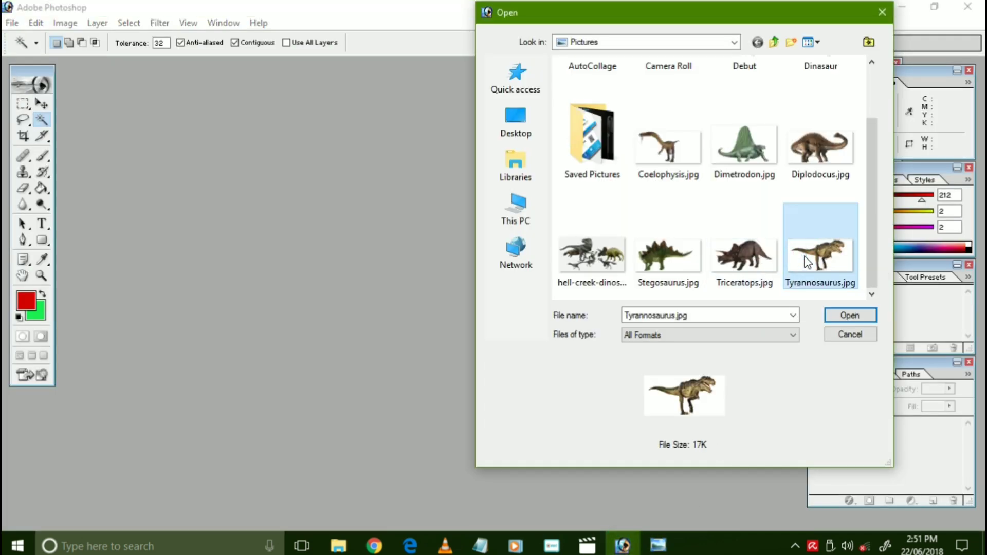
click(850, 315)
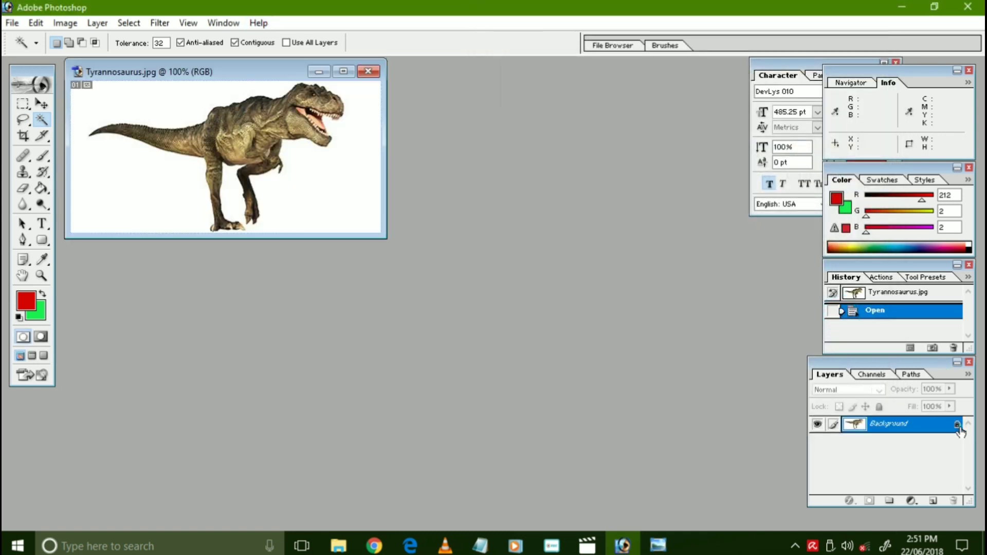
- Duplicate the locked Background layer within Tyrannosaurus.jpg, keeping the suggested name Background copy
right_click(940, 431)
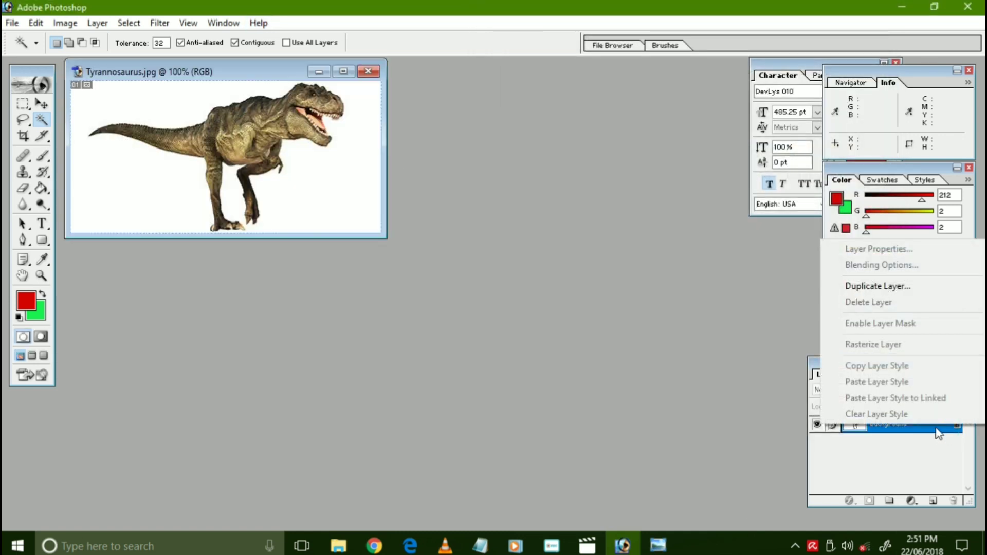
click(937, 430)
right_click(954, 427)
click(883, 287)
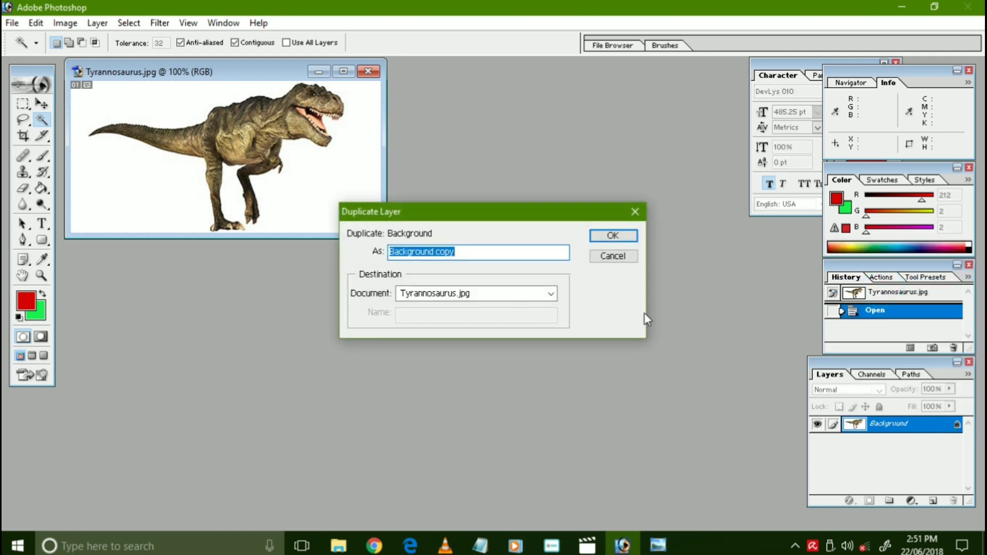
click(613, 236)
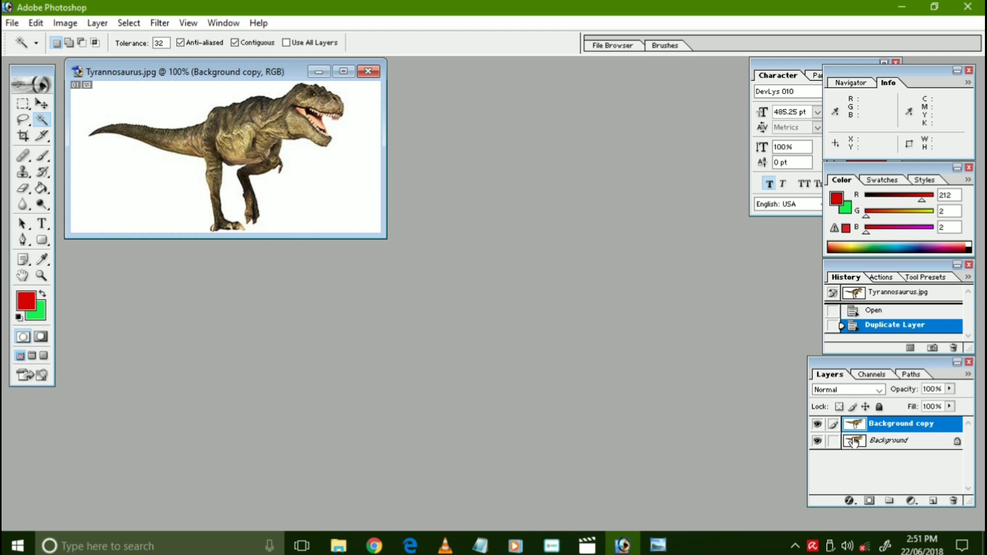
- Delete the original locked Background layer, leaving only the duplicated layer in the image
click(876, 447)
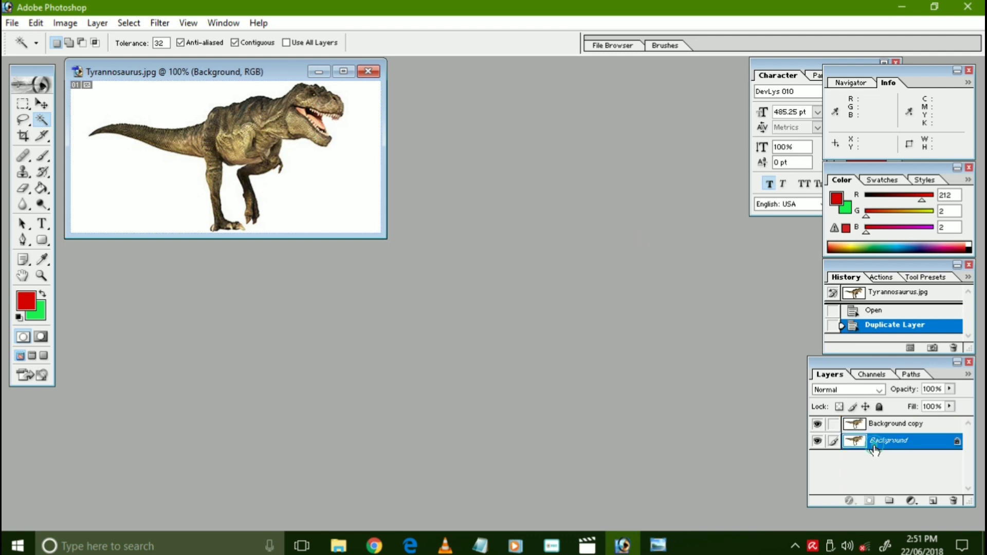
click(901, 425)
click(901, 443)
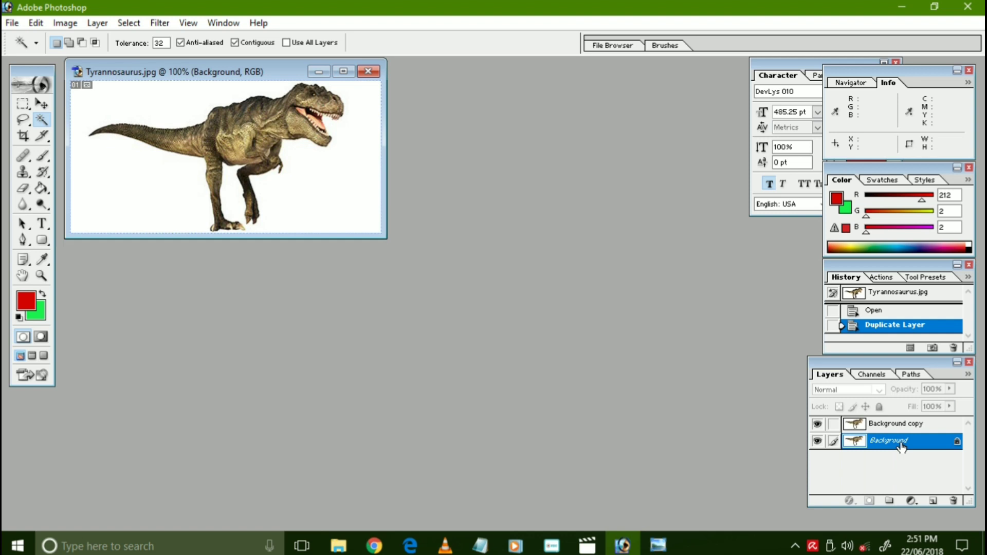
right_click(904, 447)
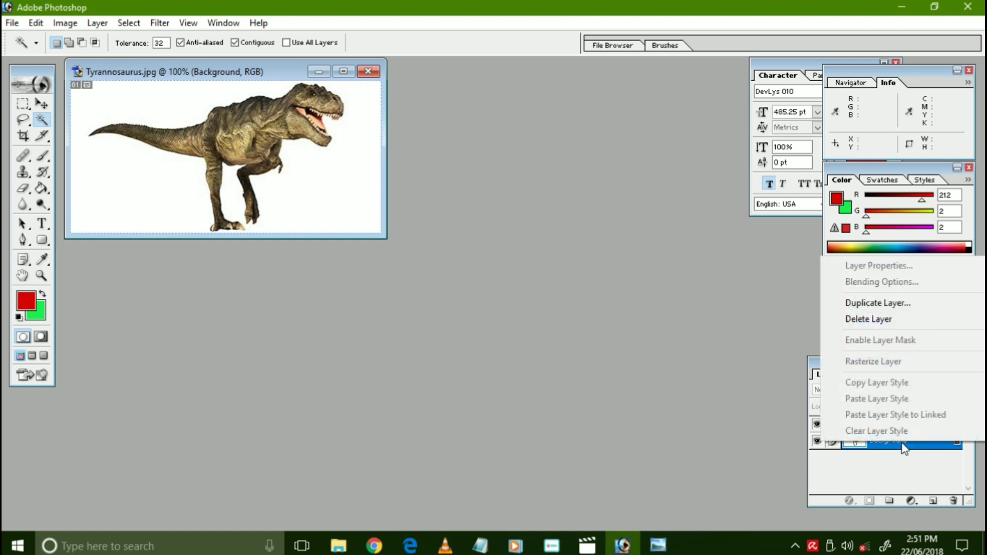
click(879, 319)
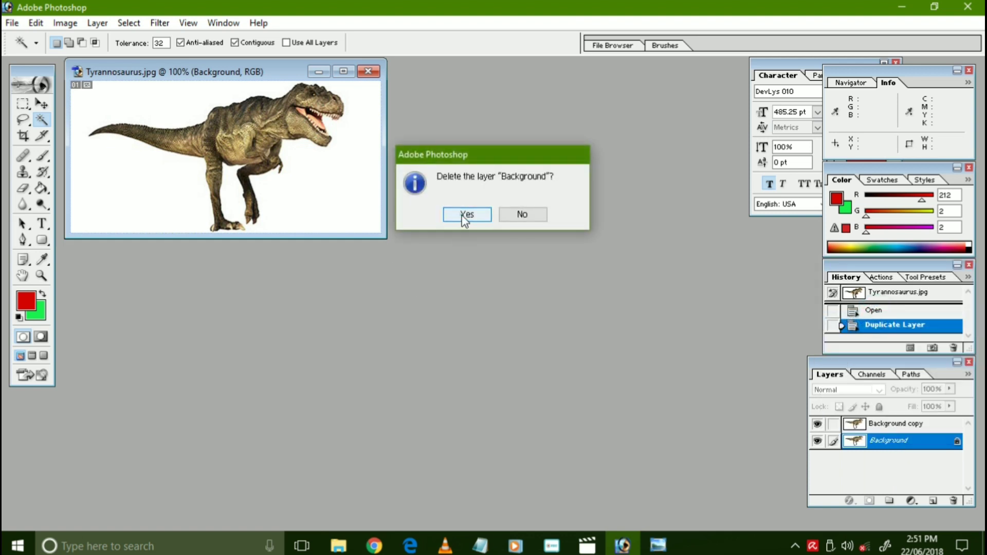
click(461, 215)
- Maximize the Tyrannosaurus.jpg document window and enlarge the image to 161%
drag(260, 72, 392, 143)
scroll(403, 230, down, 1)
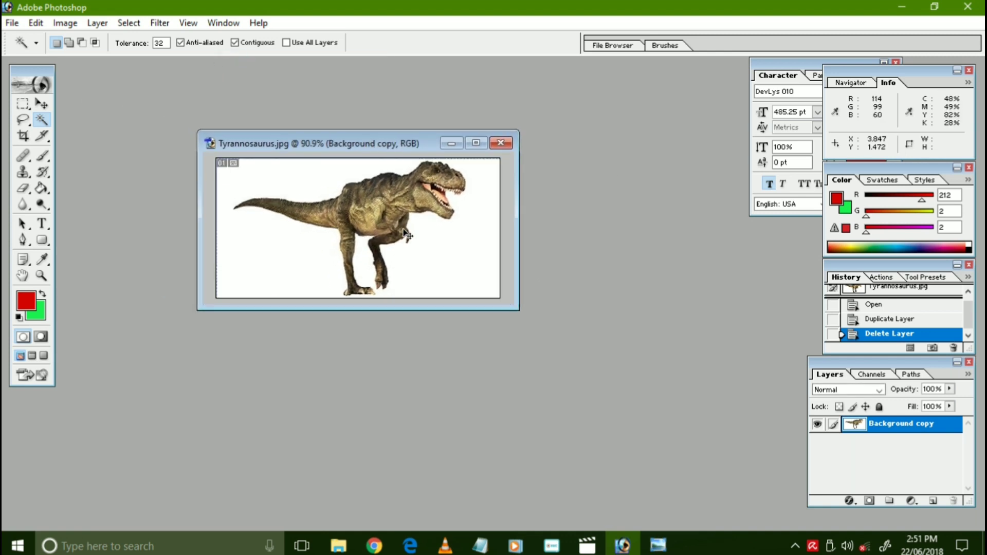
scroll(403, 229, up, 2)
click(488, 142)
scroll(483, 192, up, 3)
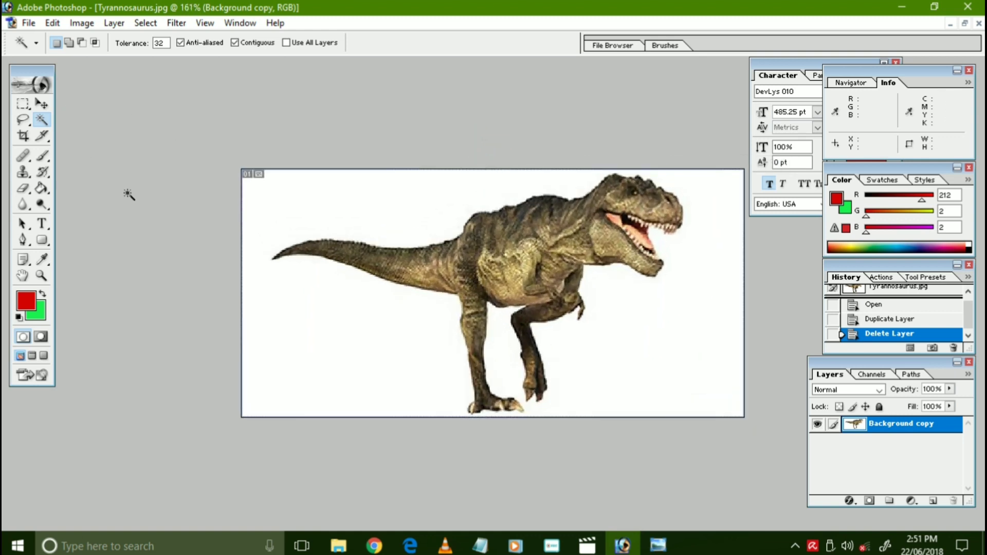
- Select the white area around the dinosaur with the Magic Wand tool, delete it, and clear the selection
click(42, 104)
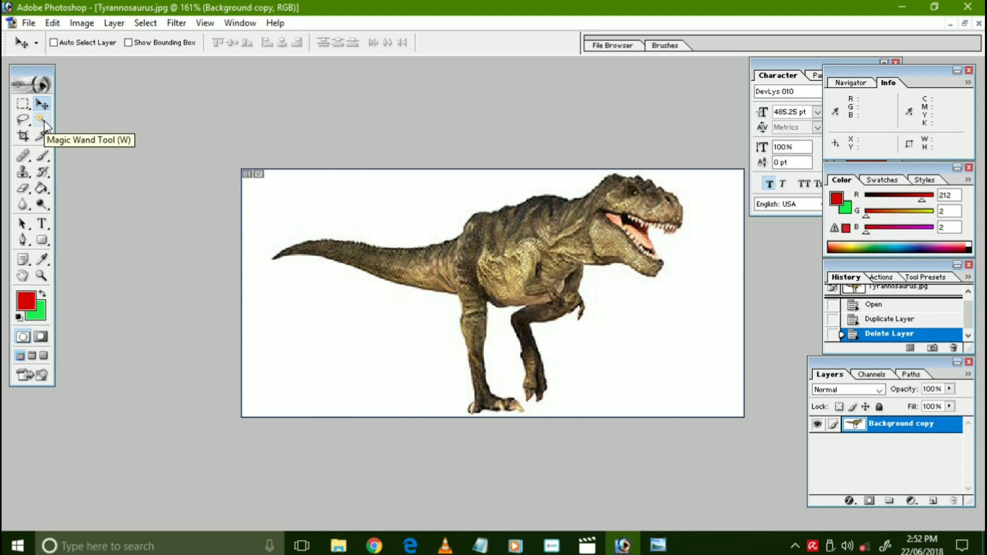
click(42, 120)
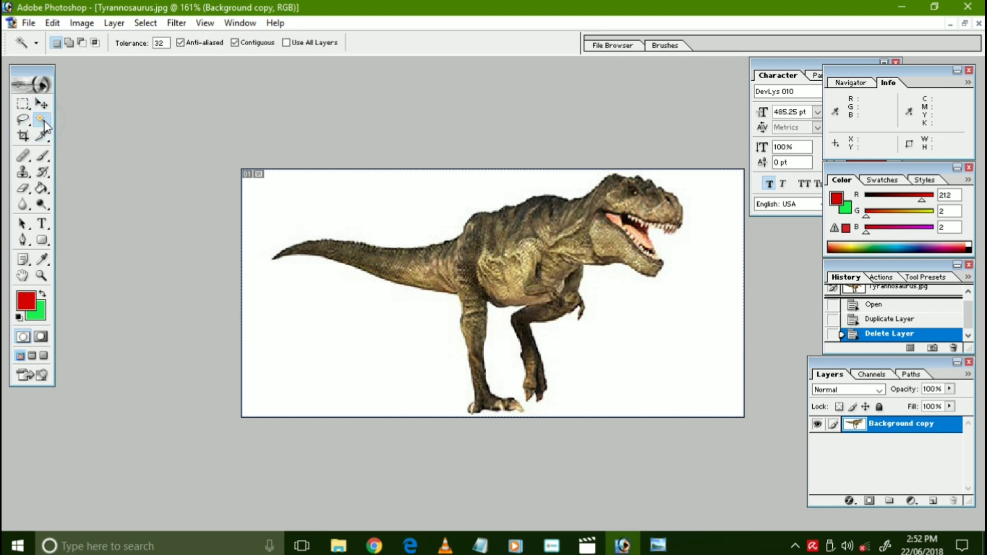
click(332, 203)
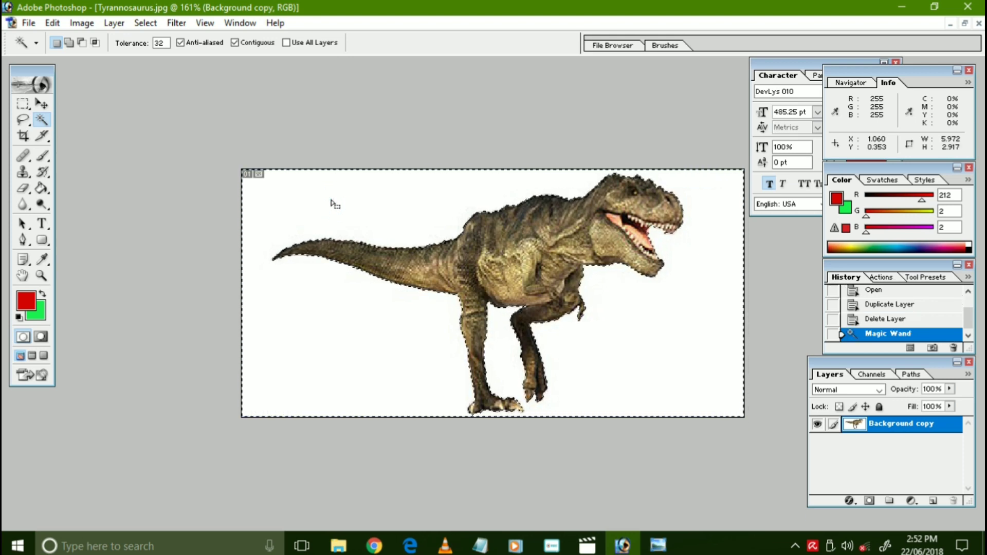
key(Delete)
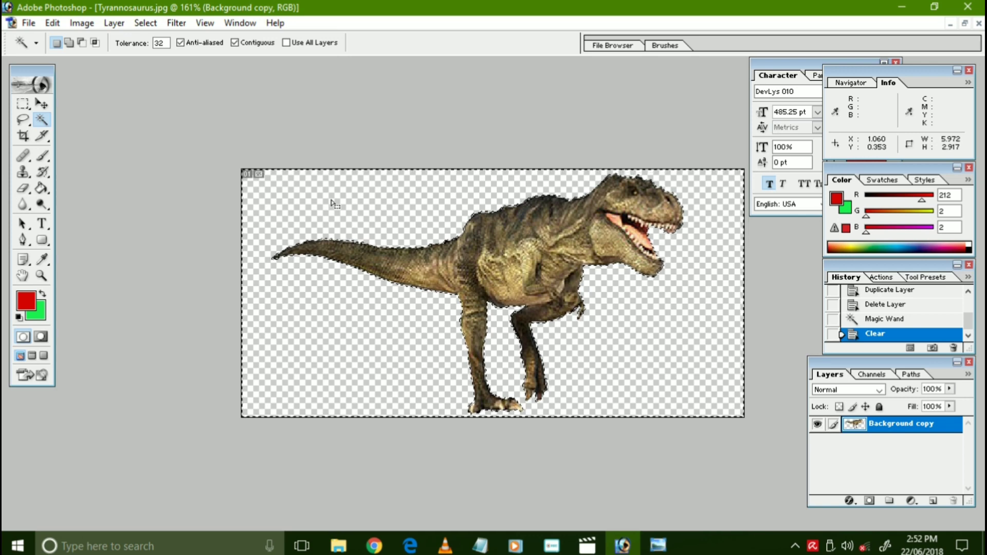
right_click(332, 202)
click(378, 301)
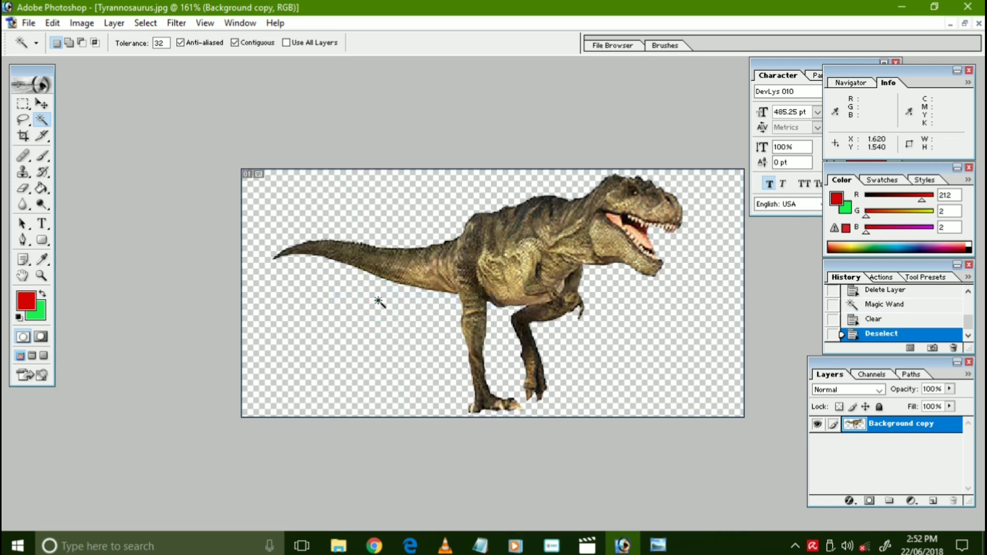
- Save a copy of the cut-out dinosaur in Pictures as 01 Trans.png, in PNG format with interlacing set to None
key(shift+ctrl+s)
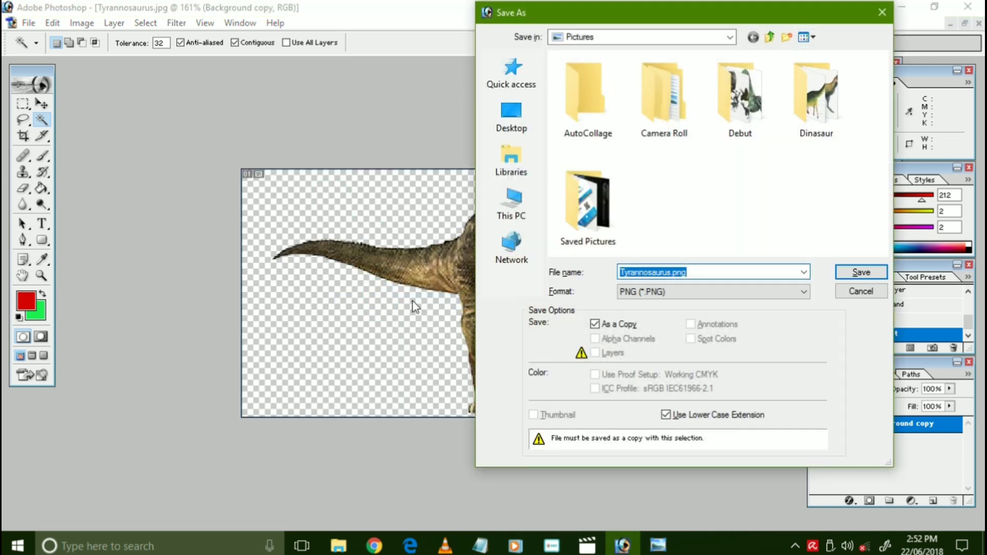
click(861, 291)
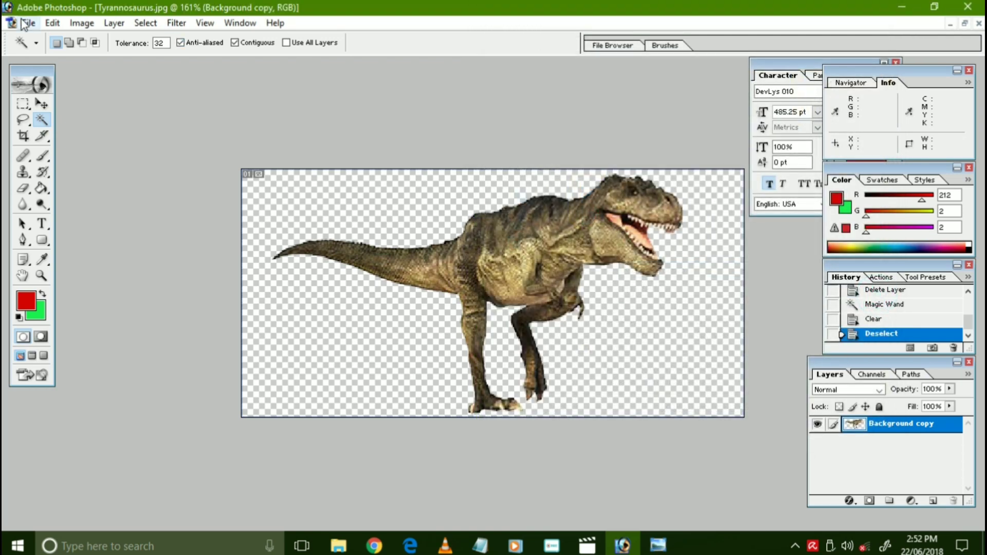
click(29, 22)
click(58, 139)
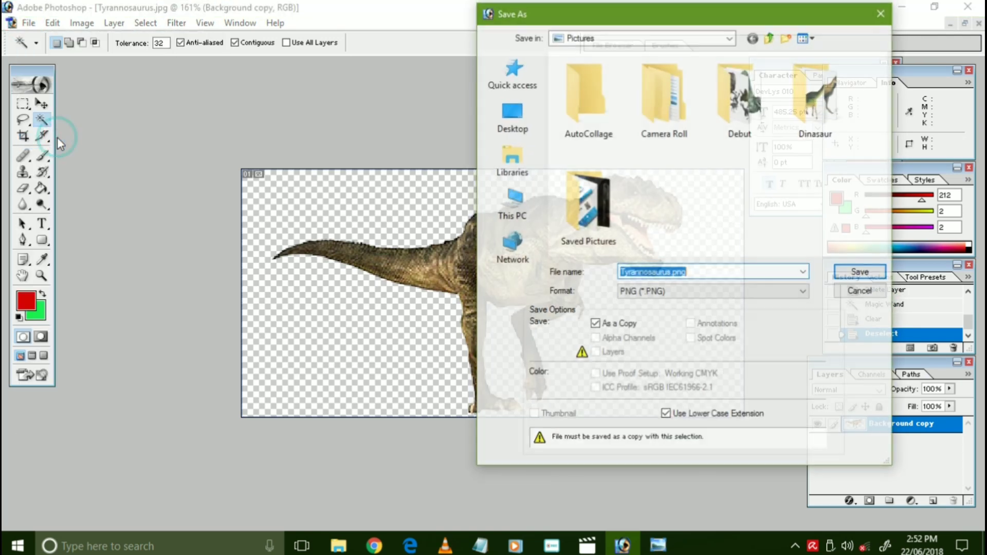
click(682, 292)
click(681, 290)
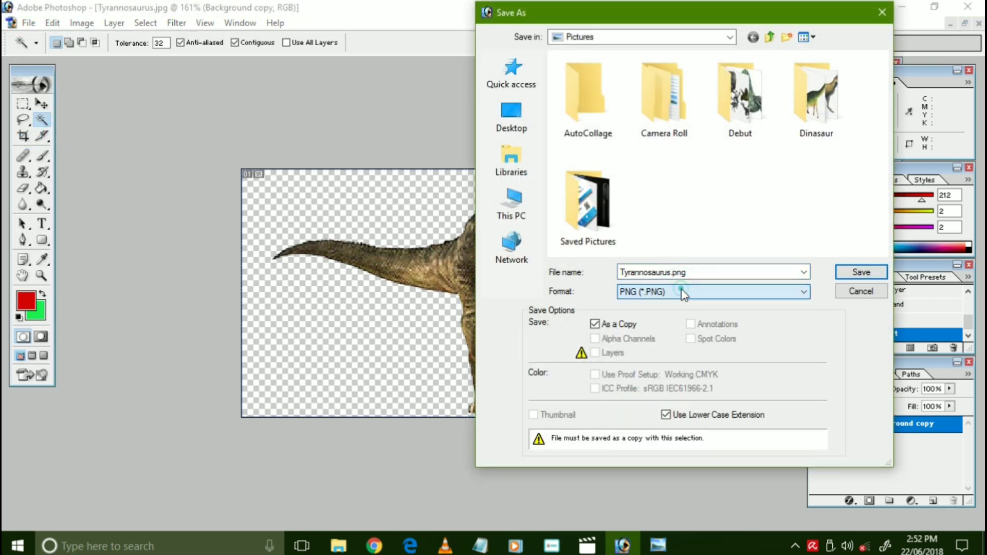
click(695, 272)
key(Home)
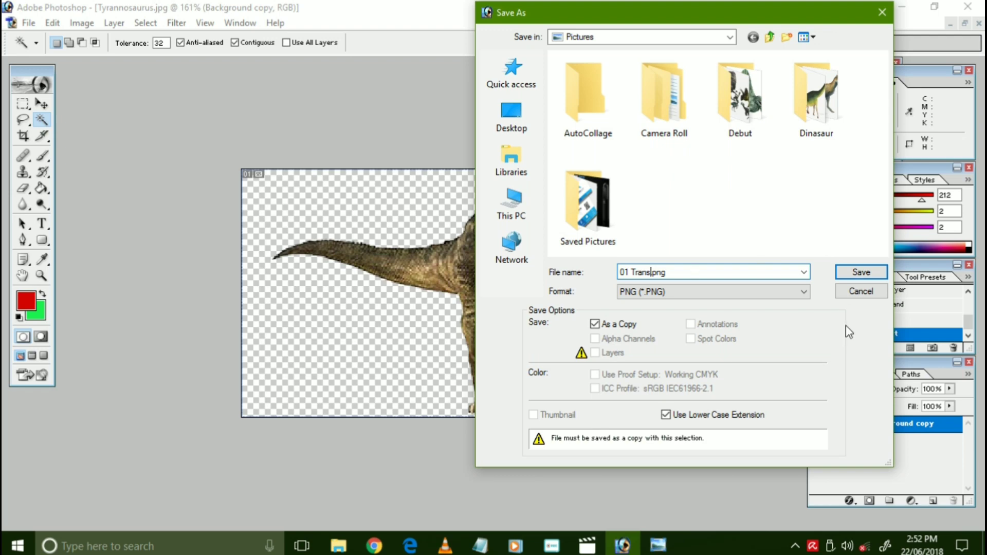
click(847, 276)
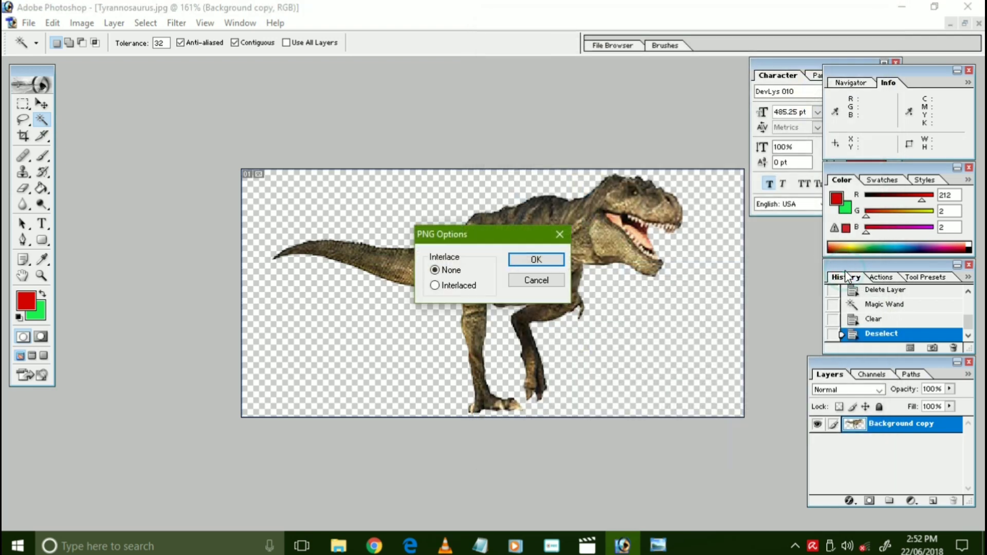
click(535, 259)
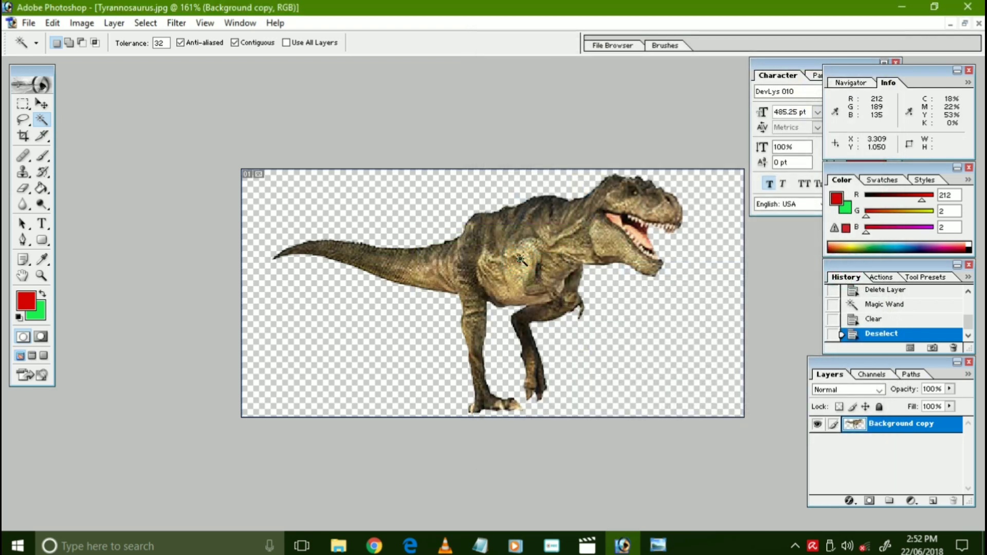
- Close the Tyrannosaurus.jpg document without saving its changes
click(965, 23)
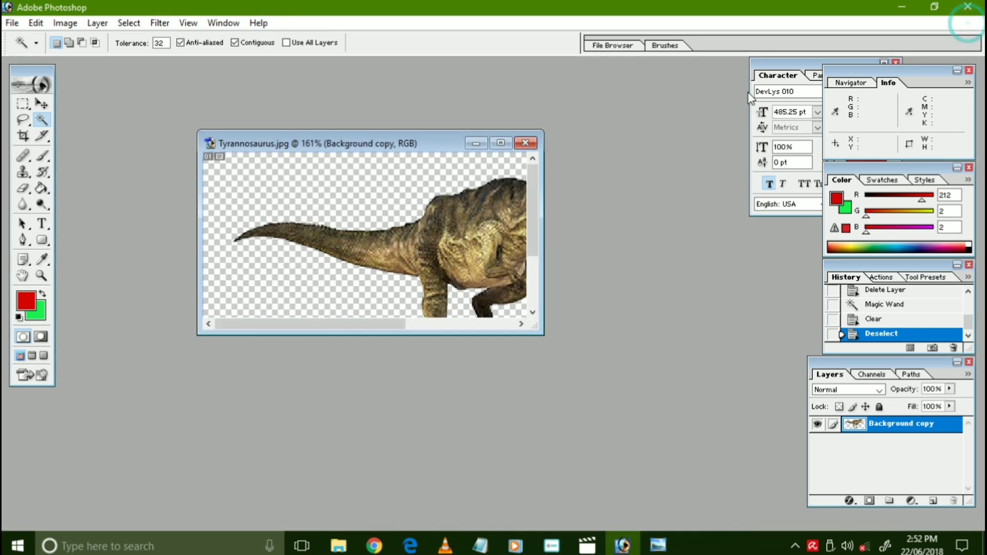
click(526, 143)
click(528, 216)
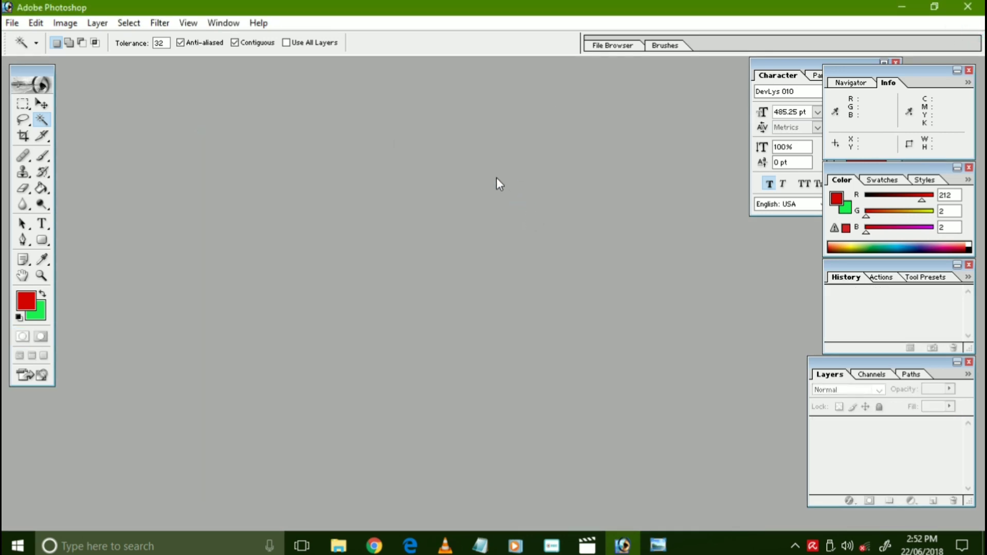
- Switch to File Explorer, view 01 Trans.png from the Pictures folder to check its transparent background, and close the viewer
click(339, 546)
click(247, 286)
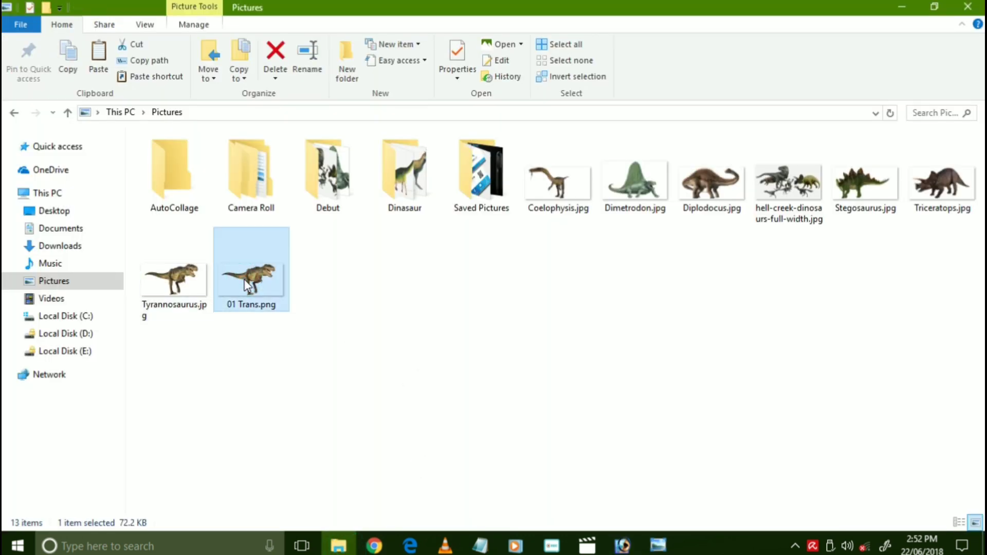
double_click(245, 279)
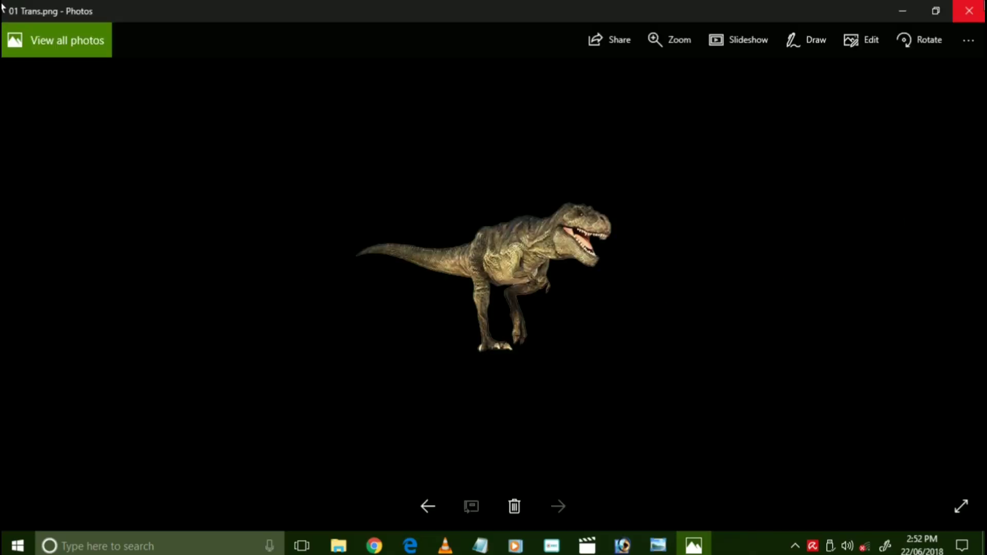
click(968, 11)
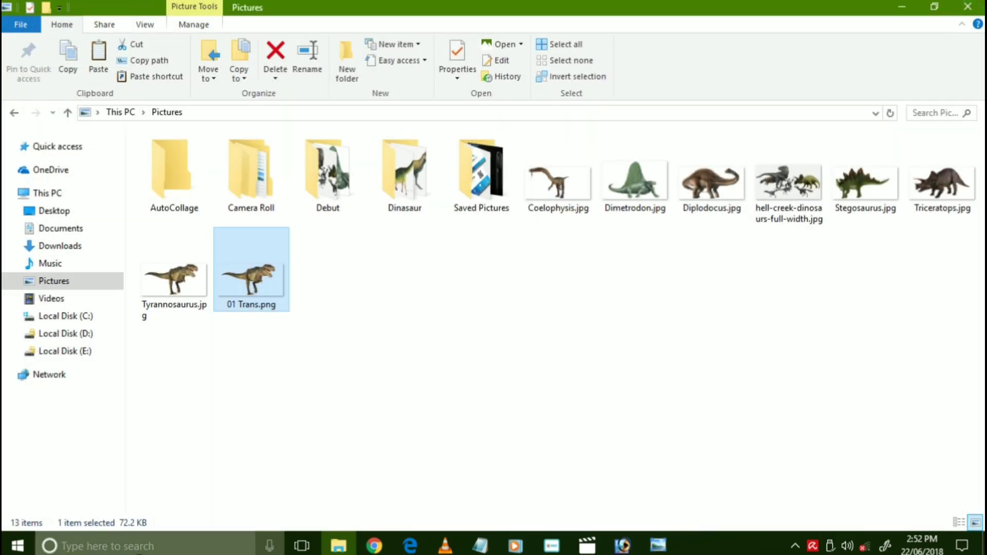
- Launch PowerPoint 2016, create a blank presentation, and delete the title and subtitle placeholders from the first slide
click(150, 547)
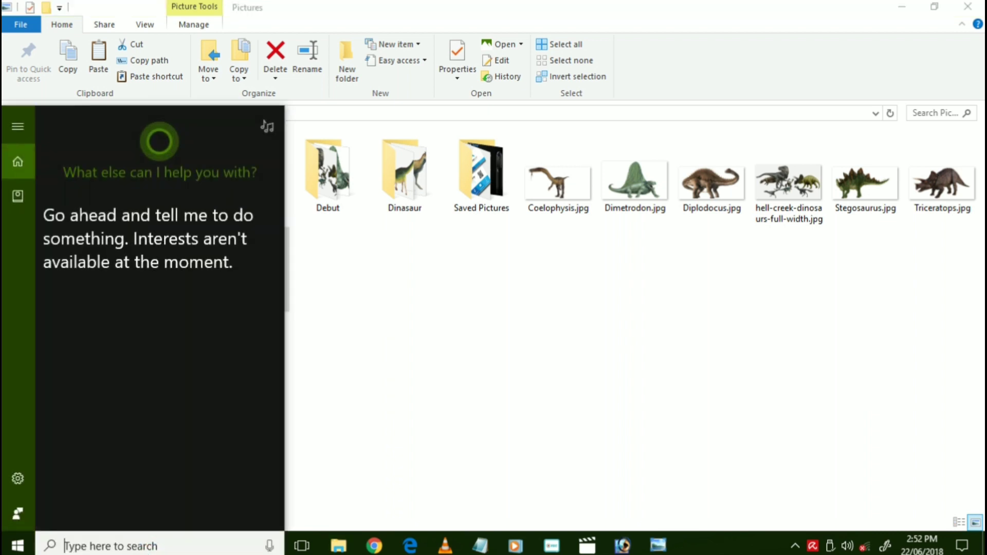
text(power)
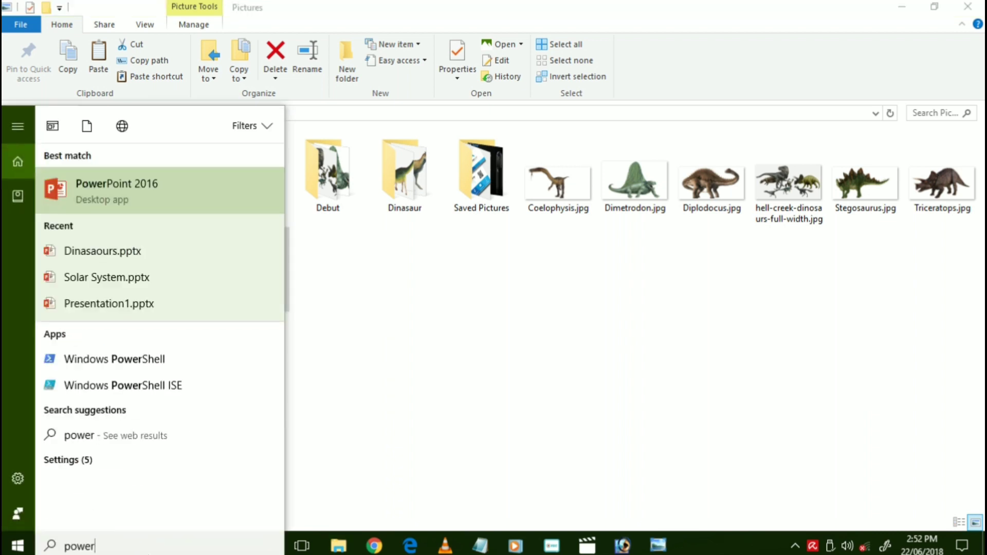
key(Escape)
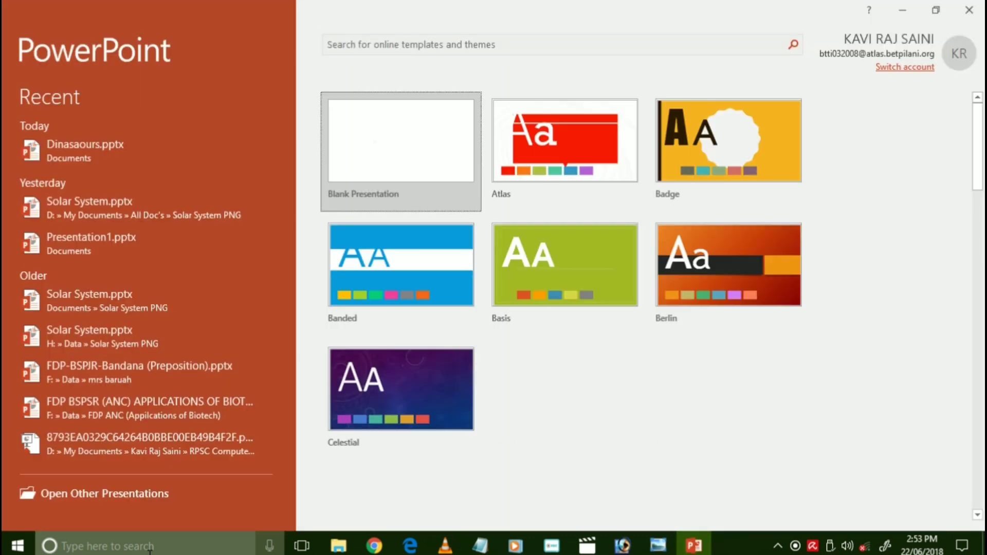
key(Return)
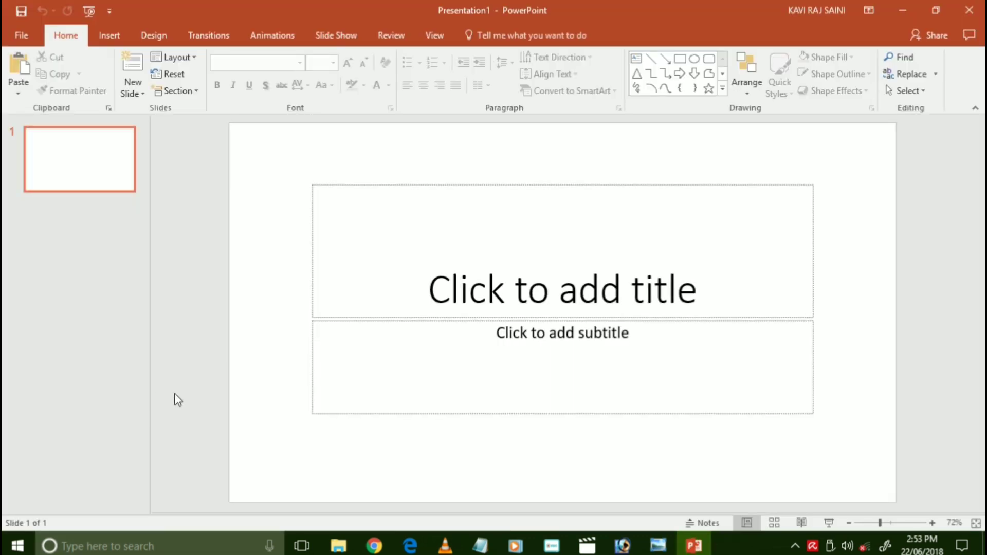
key(ctrl+a)
key(Delete)
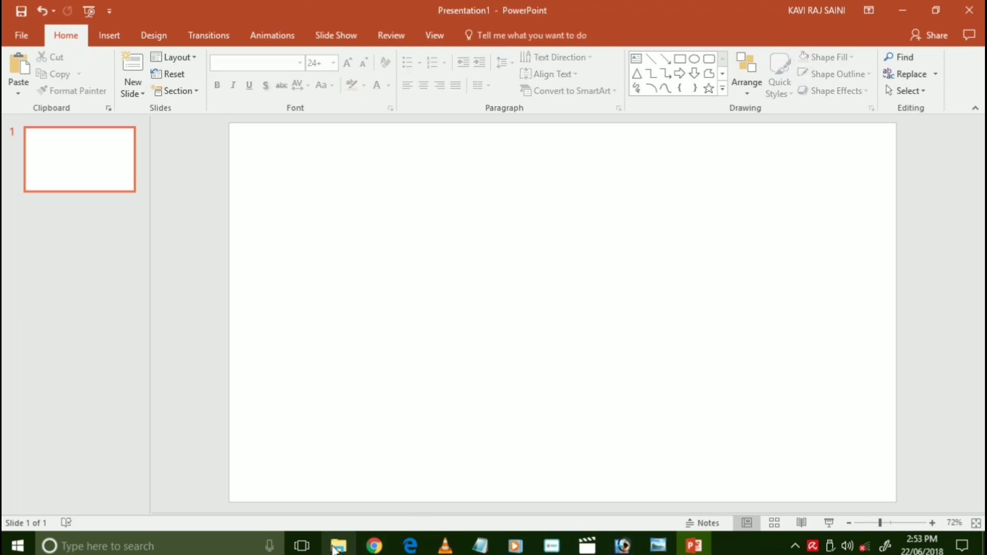
- Bring Tyrannosaurus.jpg and 01 Trans.png from the Pictures folder in File Explorer onto the PowerPoint slide and place them side by side
click(338, 545)
ctrl+click(195, 287)
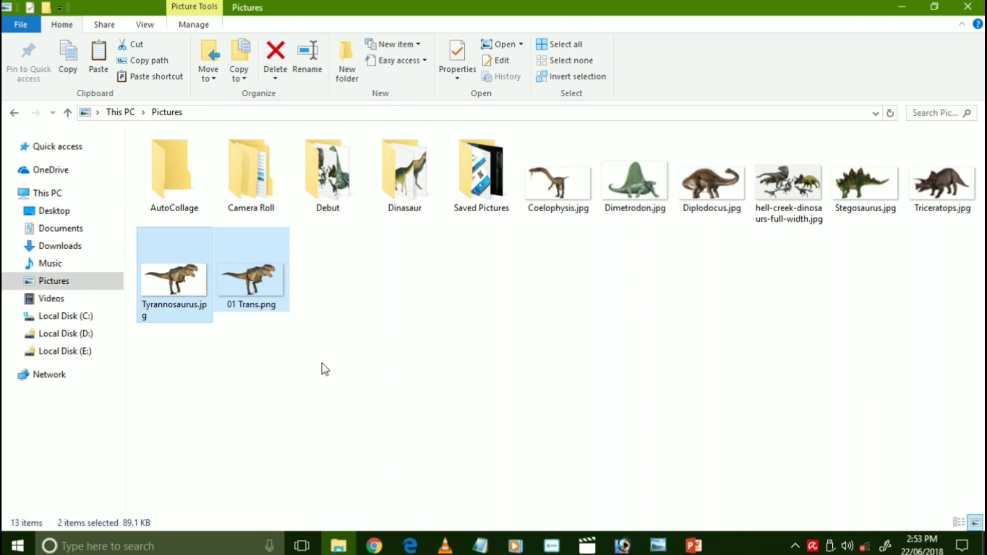
click(694, 546)
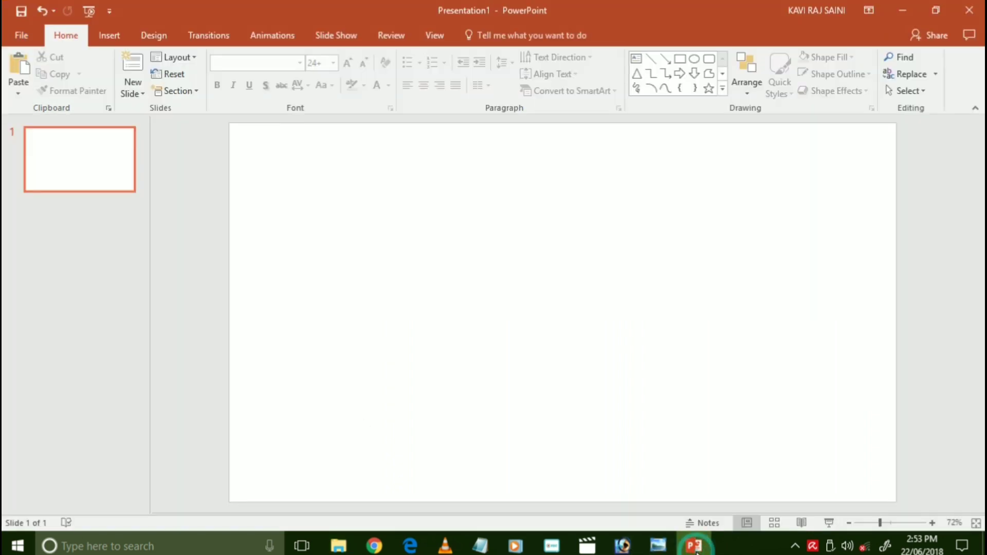
drag(696, 548, 451, 288)
drag(600, 286, 744, 295)
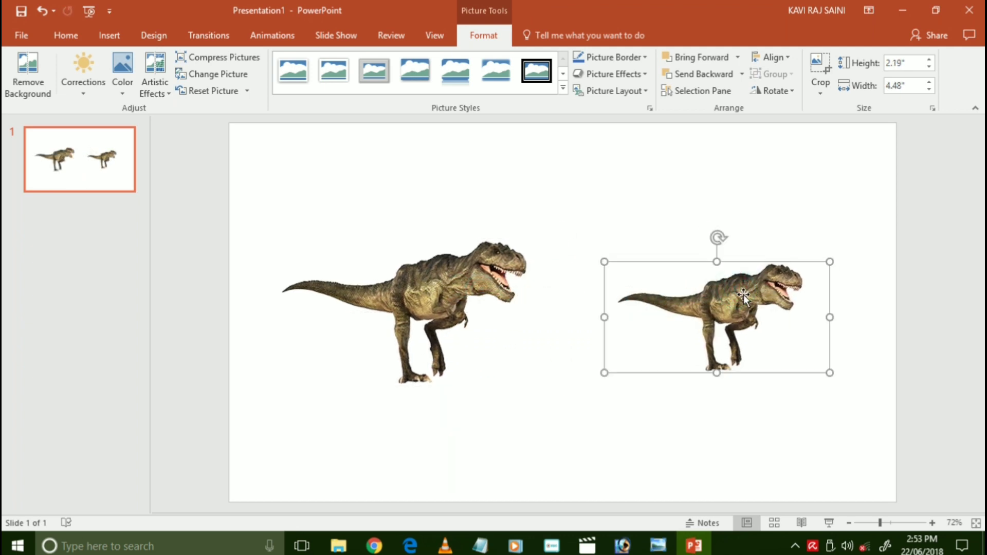
- Fill the slide background with a solid blue theme color and move the smaller, white-background dinosaur picture slightly upward
click(481, 282)
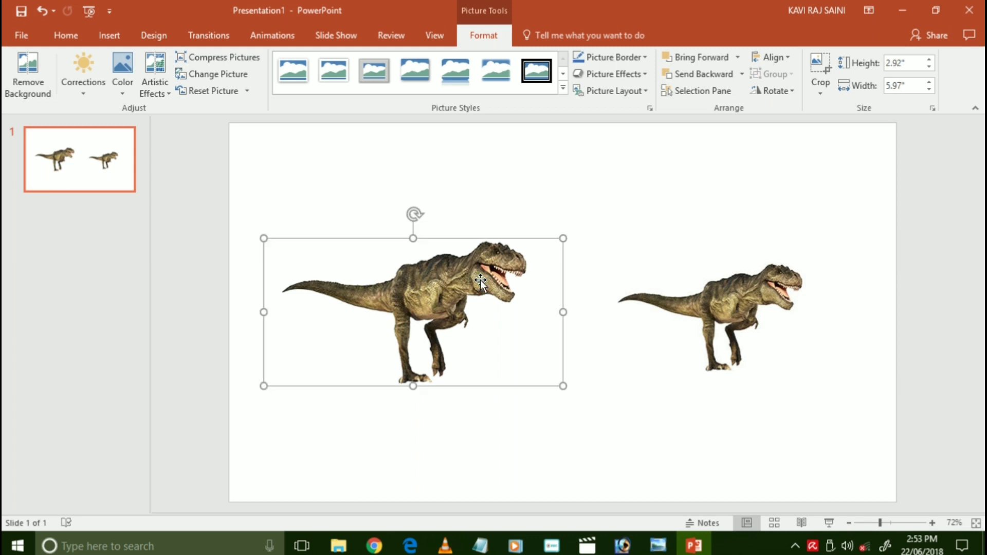
right_click(638, 162)
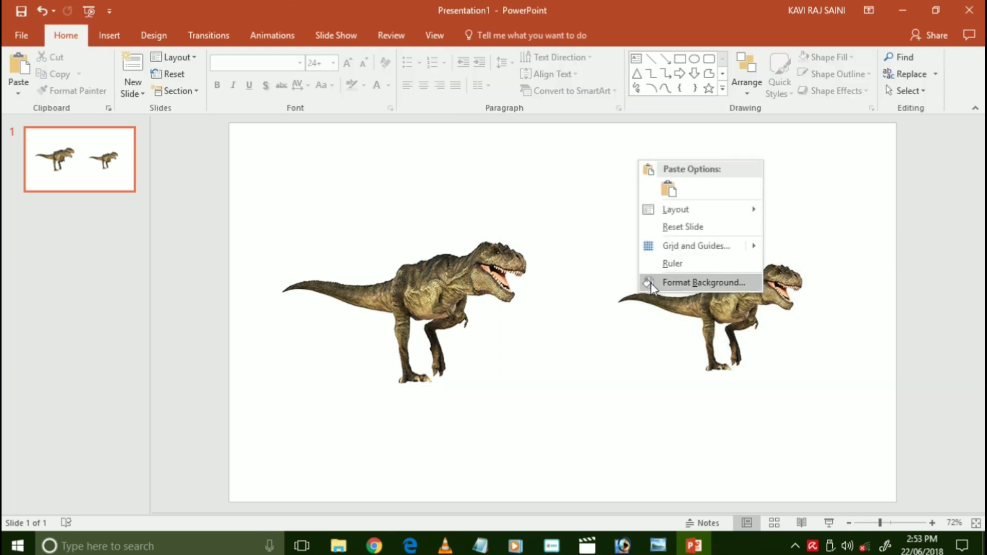
click(650, 283)
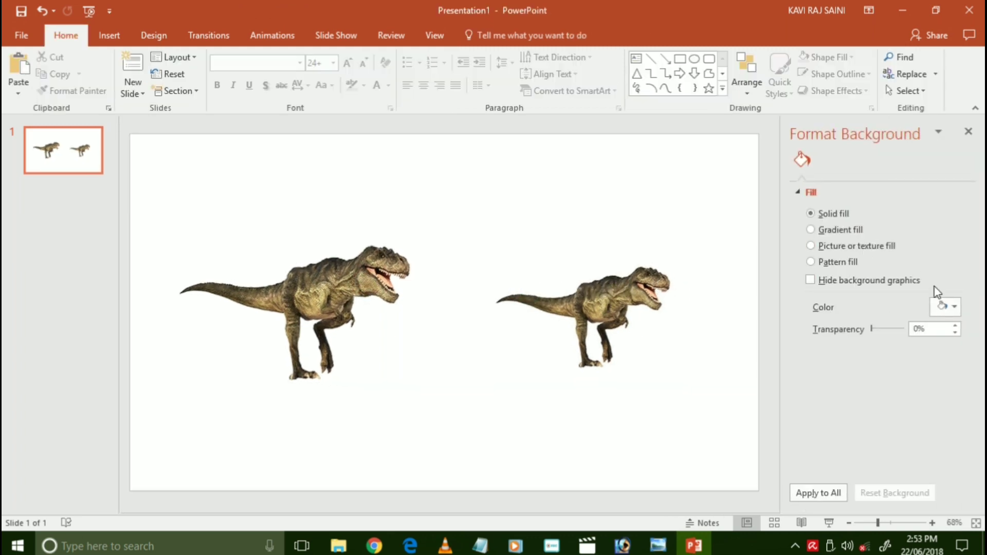
click(954, 308)
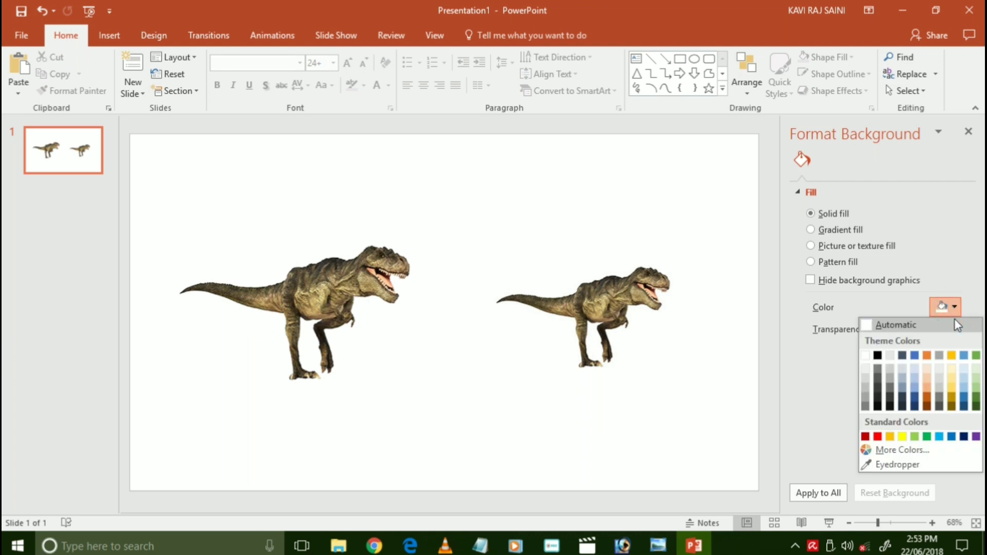
click(915, 356)
drag(622, 300, 621, 280)
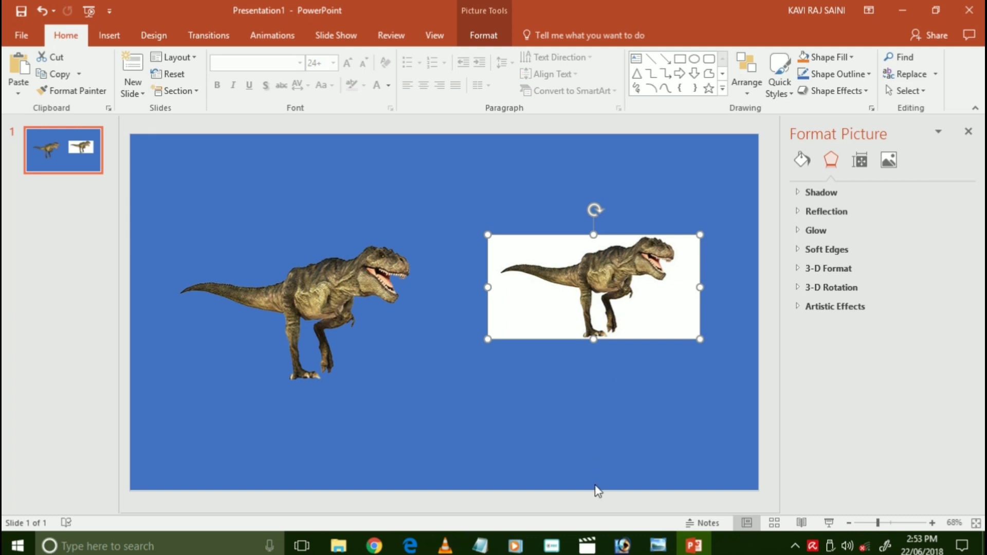
- Delete Tyrannosaurus.jpg from the Pictures folder in File Explorer, and delete the white-background dinosaur picture from the PowerPoint slide
click(338, 545)
click(184, 287)
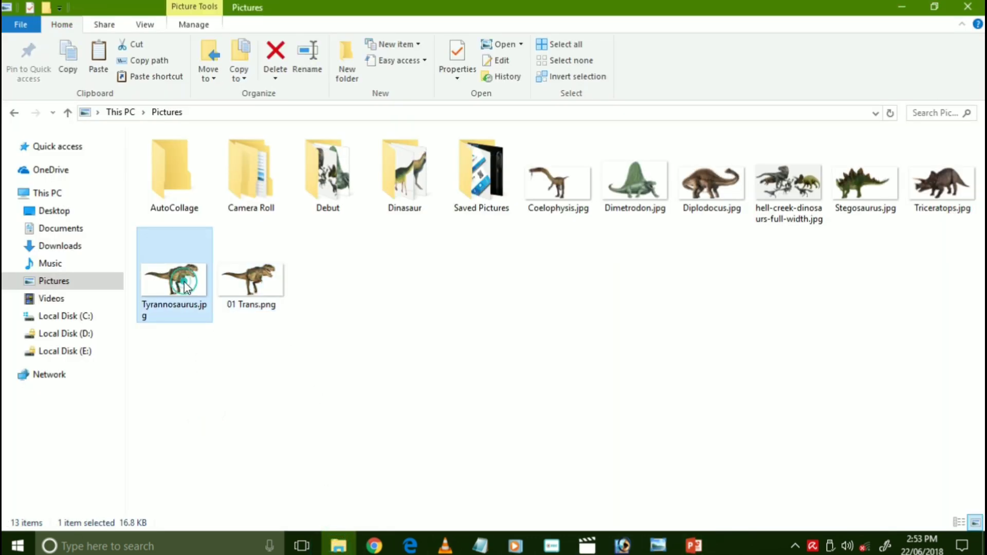
key(Delete)
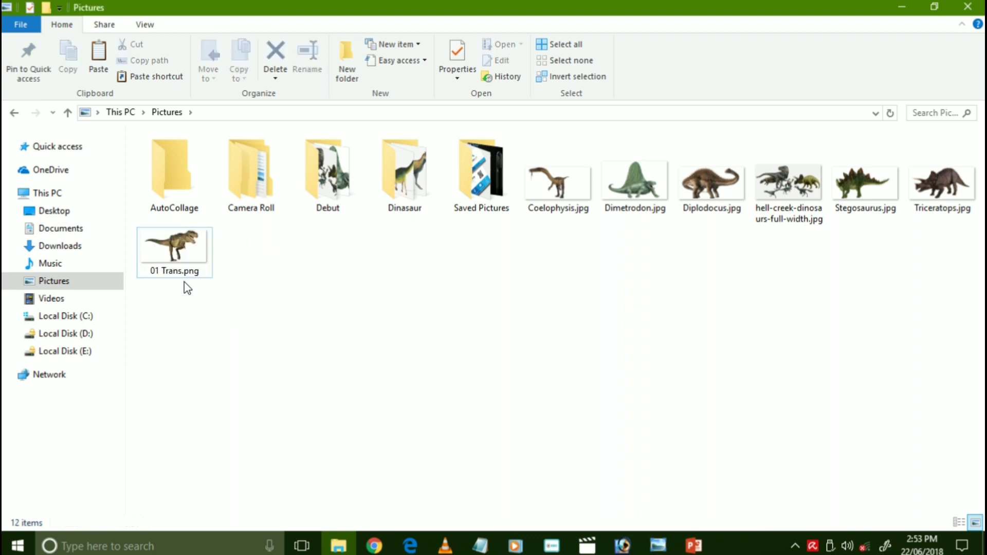
click(694, 545)
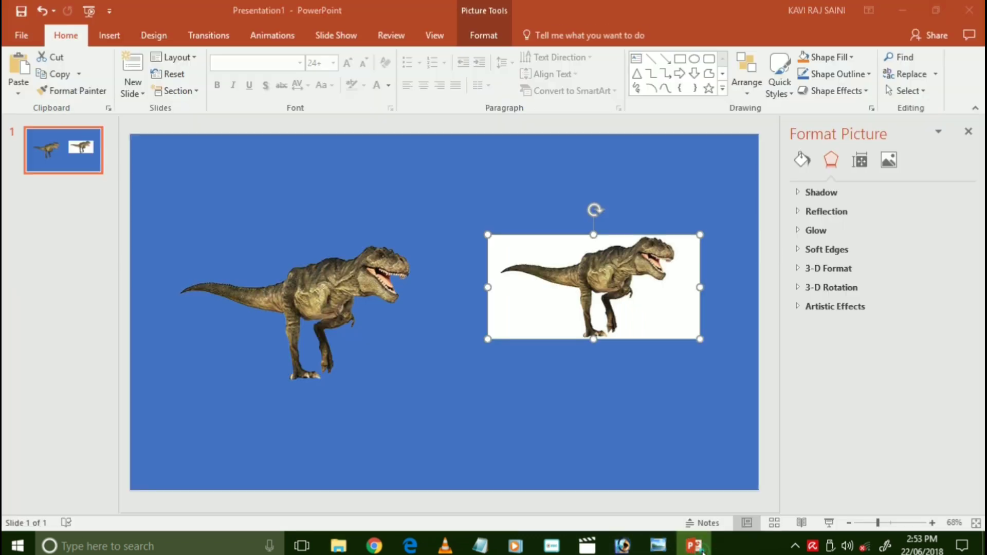
key(Delete)
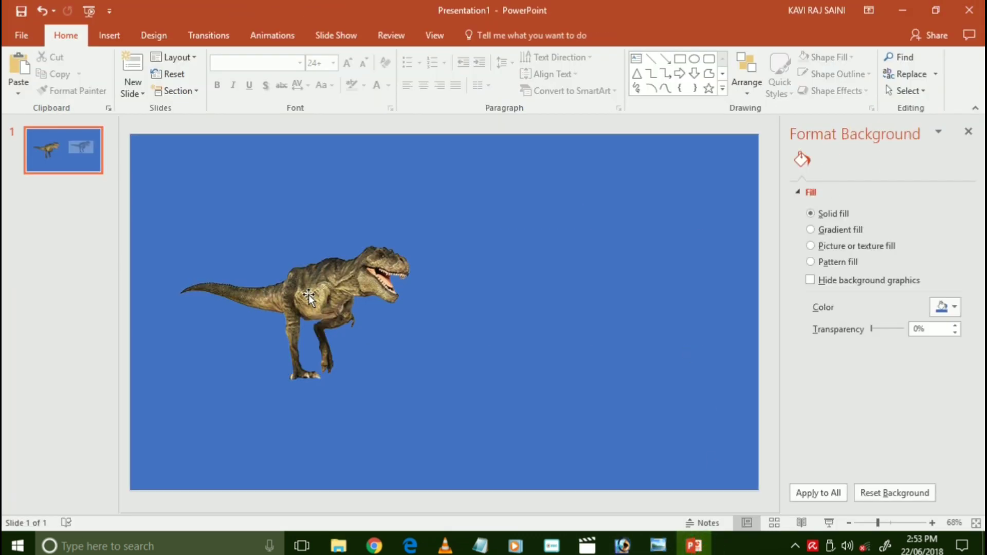
- Move the transparent dinosaur picture toward the middle of the slide and enlarge it proportionally to fill most of the slide
click(324, 281)
drag(323, 280, 442, 260)
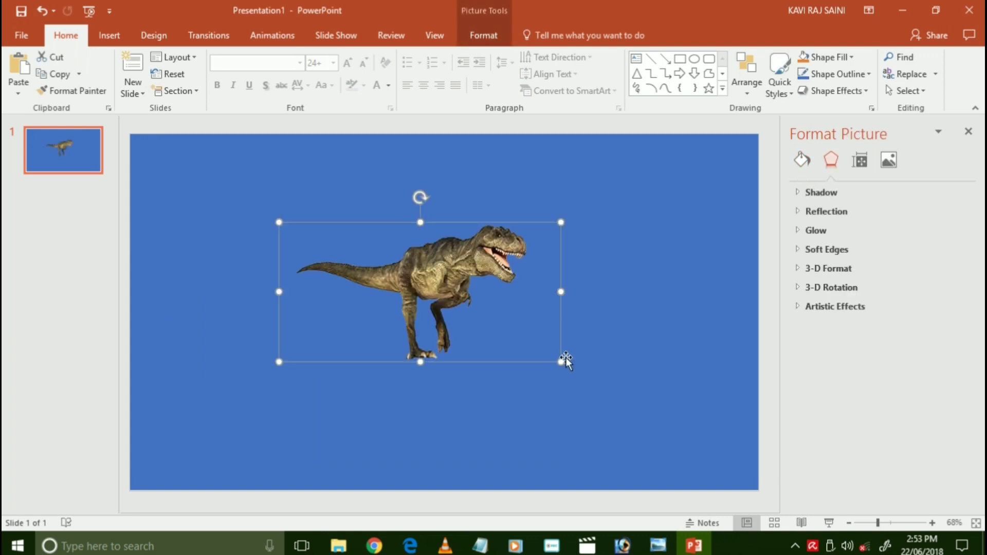
drag(561, 361, 639, 447)
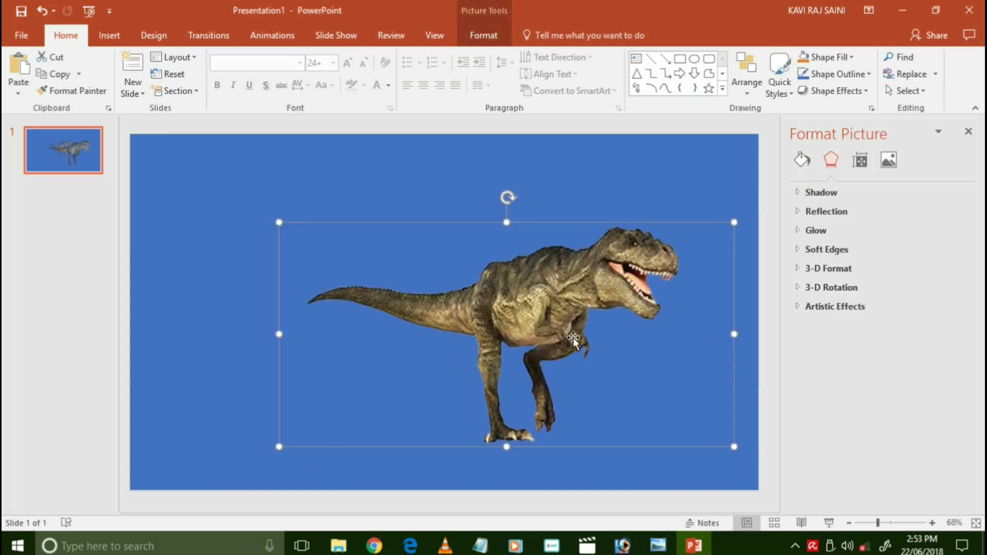
drag(570, 334, 452, 293)
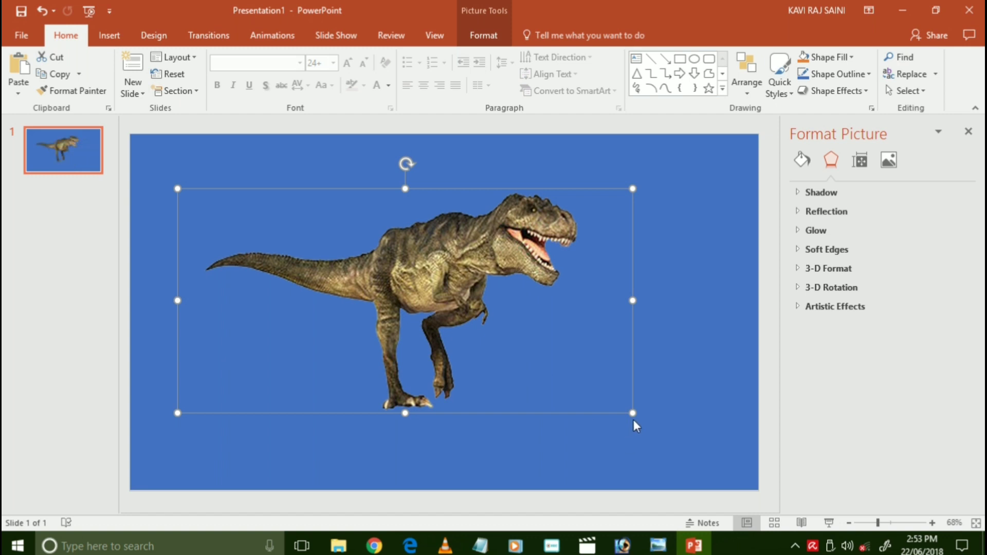
drag(642, 421, 678, 456)
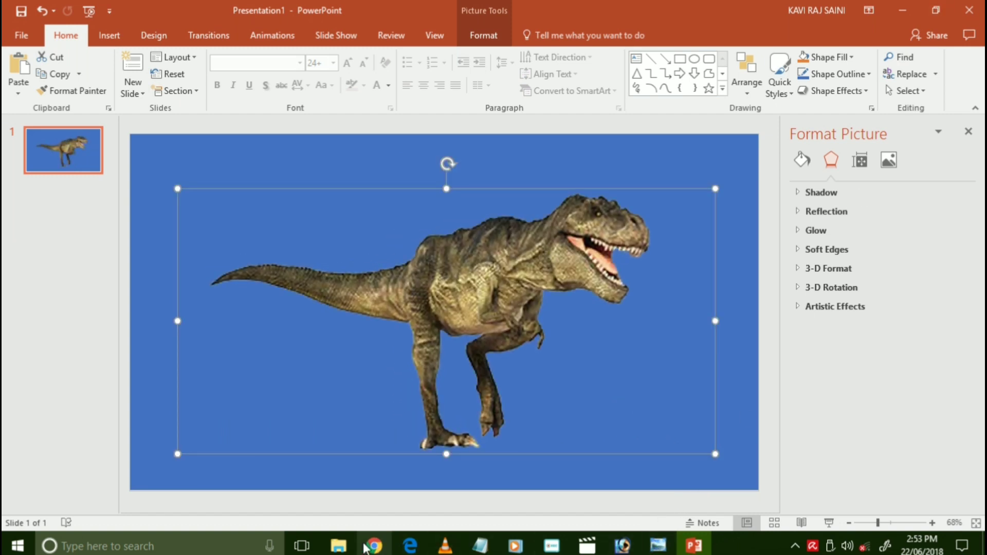
- Switch to File Explorer and open 01 Trans.png from the Pictures folder for viewing
click(345, 546)
double_click(200, 242)
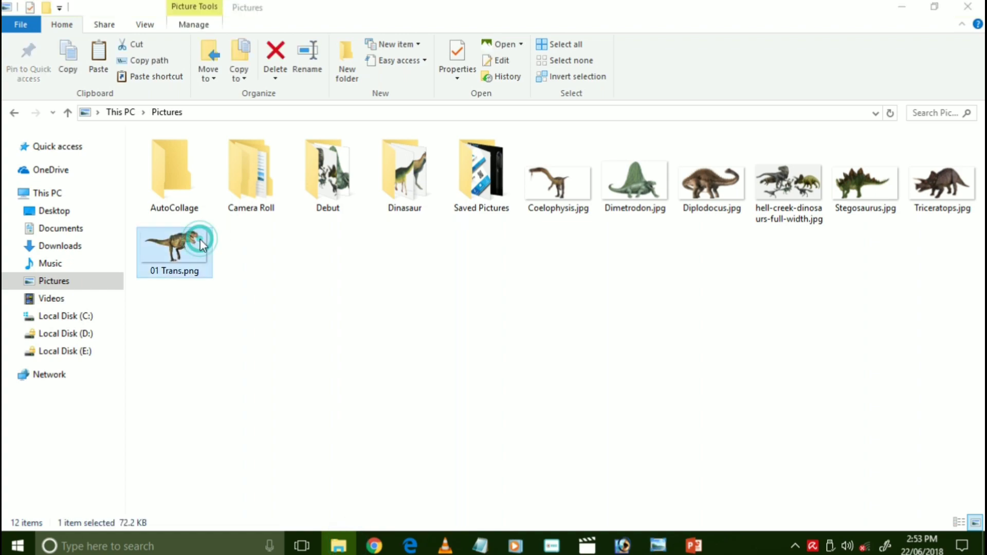